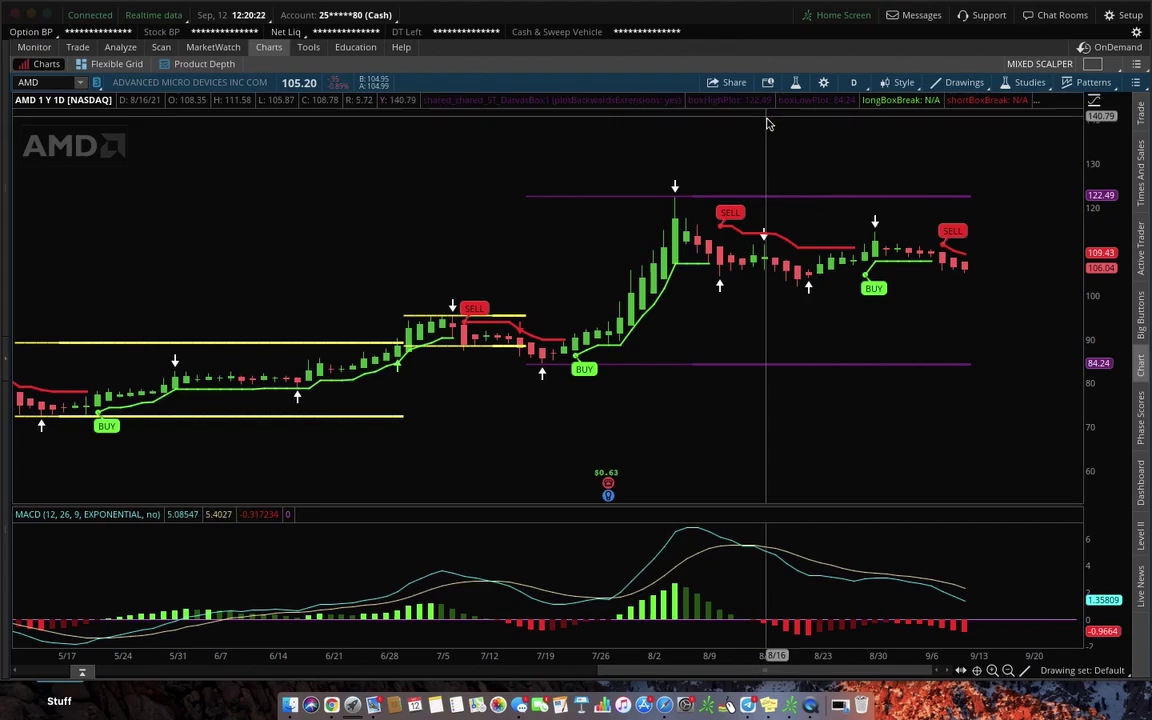
Step: Replace the AMD daily chart with the AMD 17 Sep 21 option chain
click(76, 47)
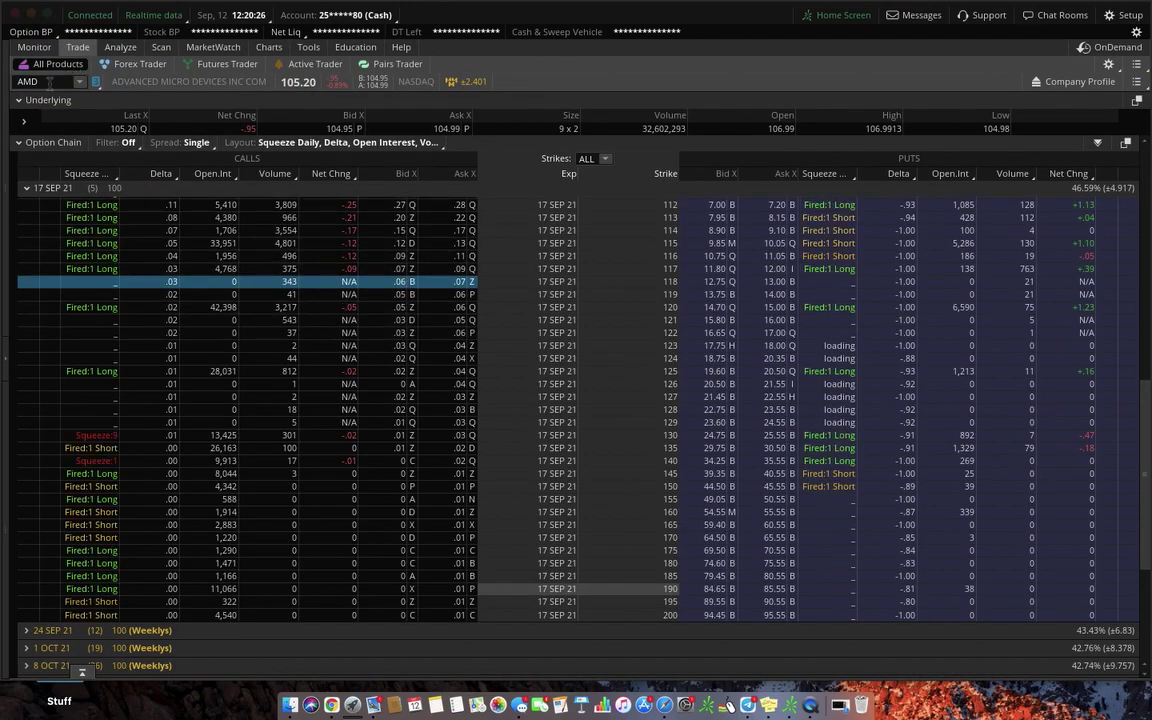
Step: Draft a buy-1 order for the AMD 105 call at 2.15 with a 1.15 stop
scroll(237, 382, up, 6)
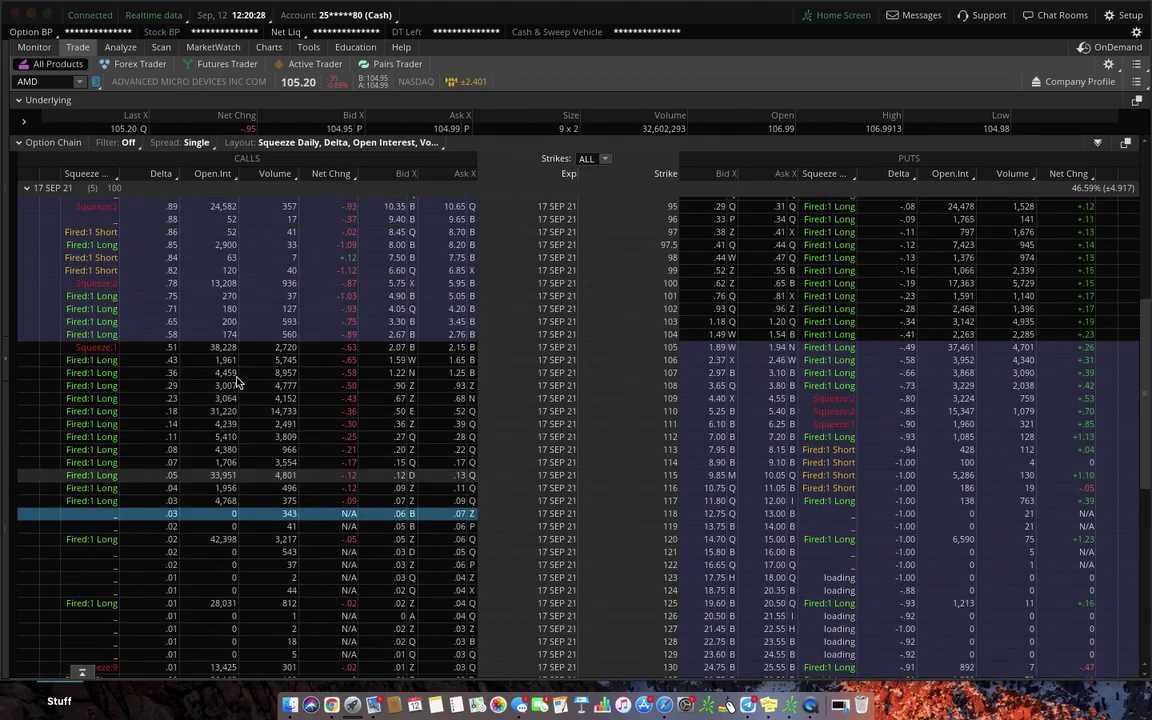
right_click(455, 350)
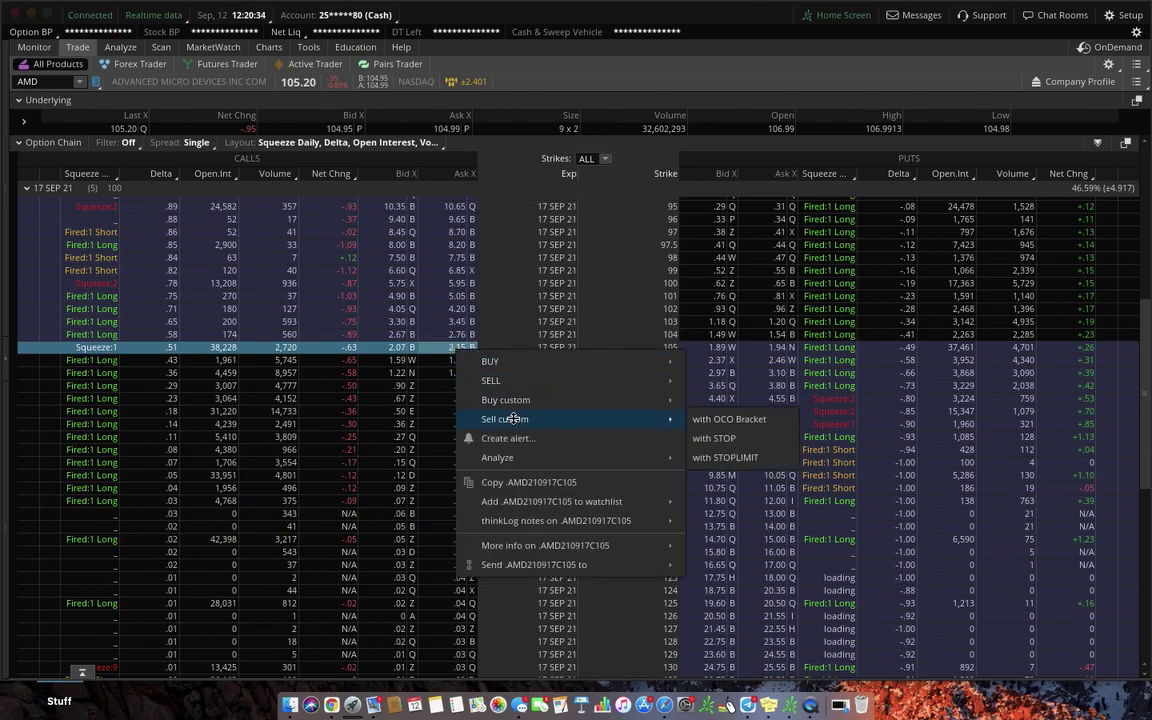
mouse_move(491, 380)
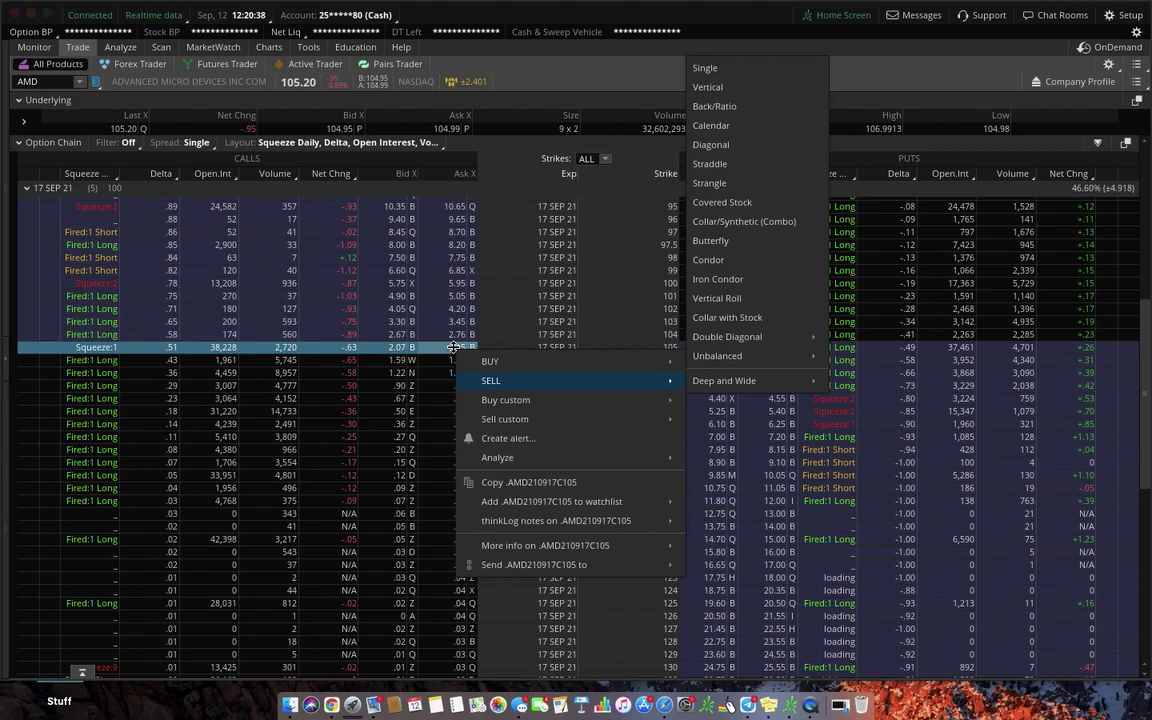
click(740, 85)
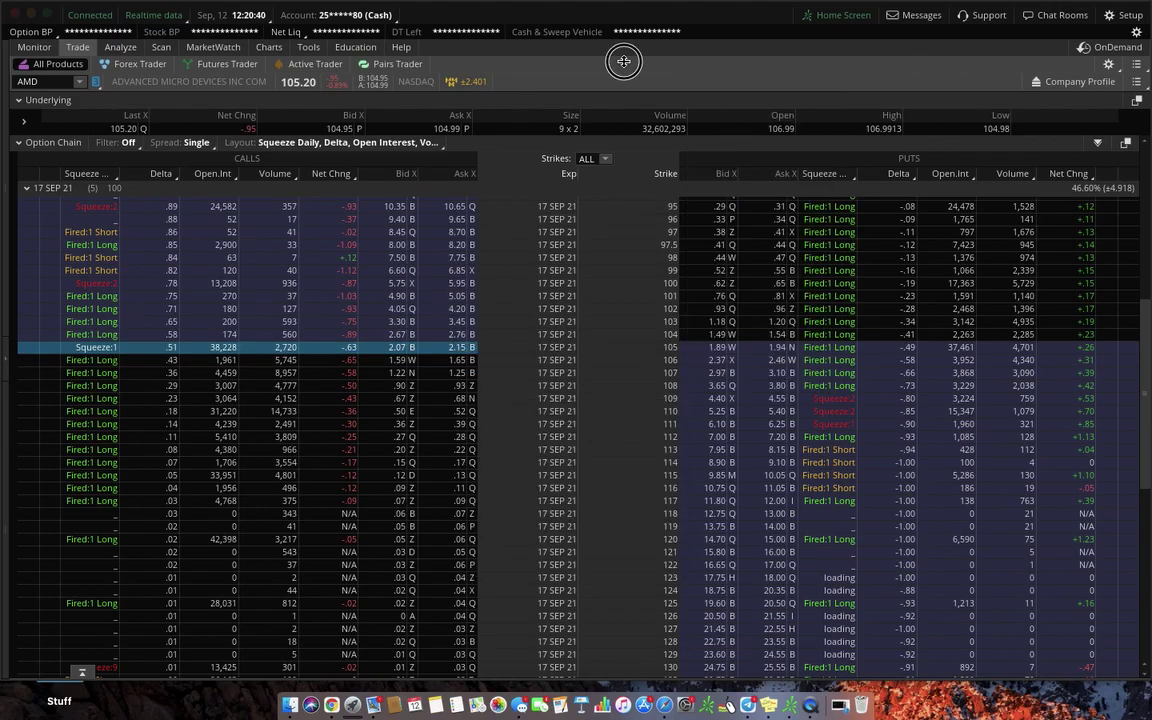
right_click(459, 350)
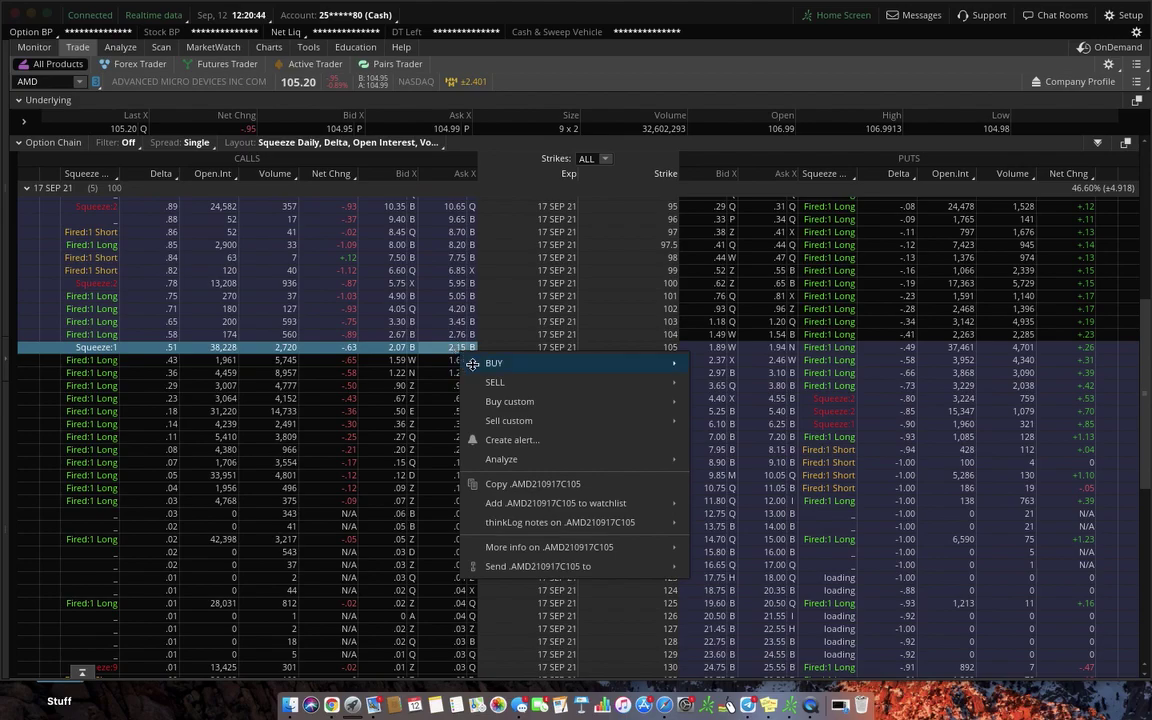
mouse_move(510, 401)
click(735, 424)
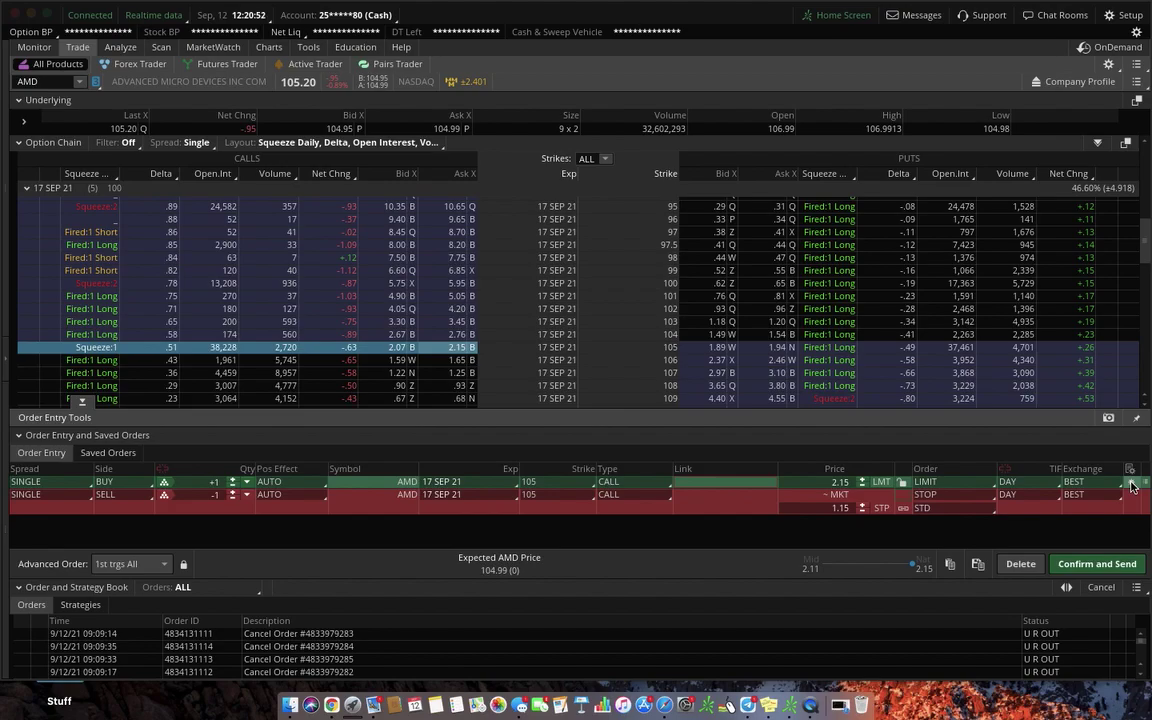
Step: Add an order rule condition: AMD MARK > 107.23
click(1132, 484)
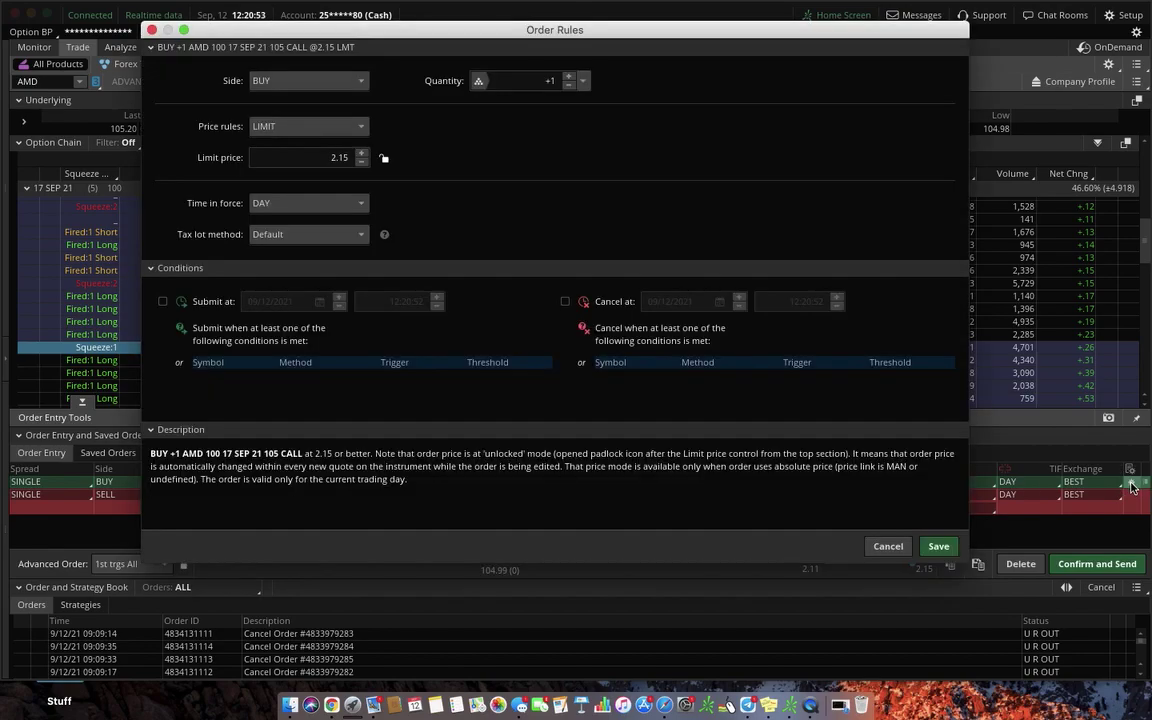
click(276, 378)
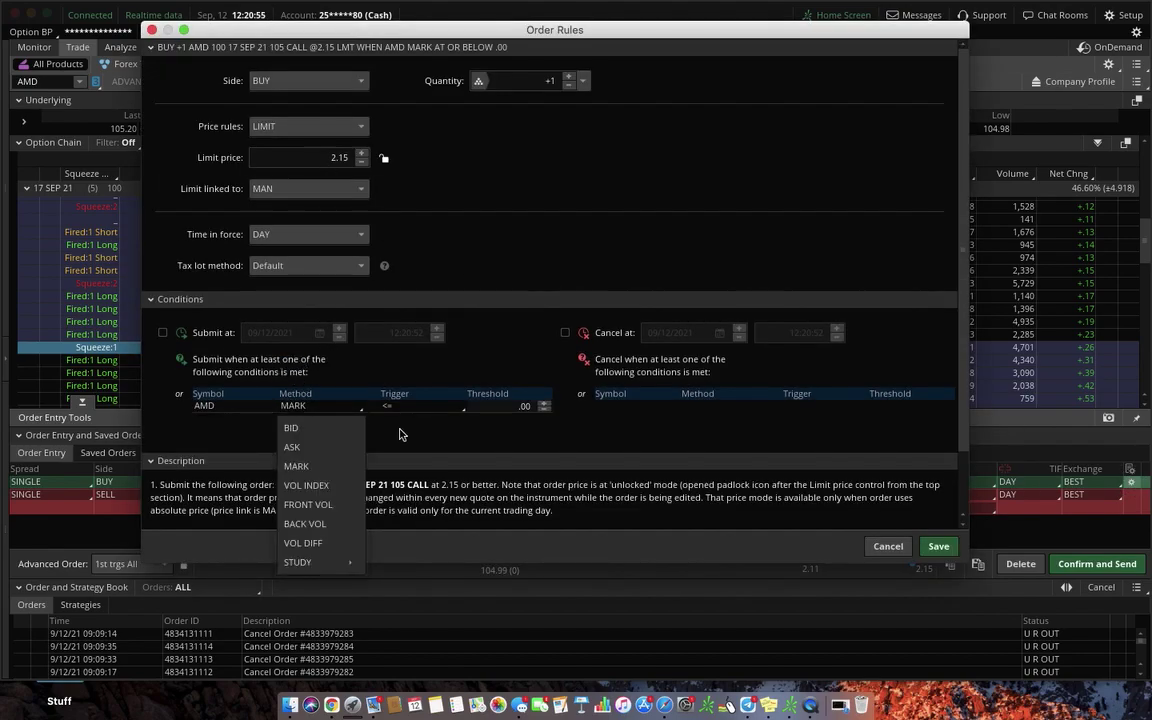
click(309, 467)
click(420, 406)
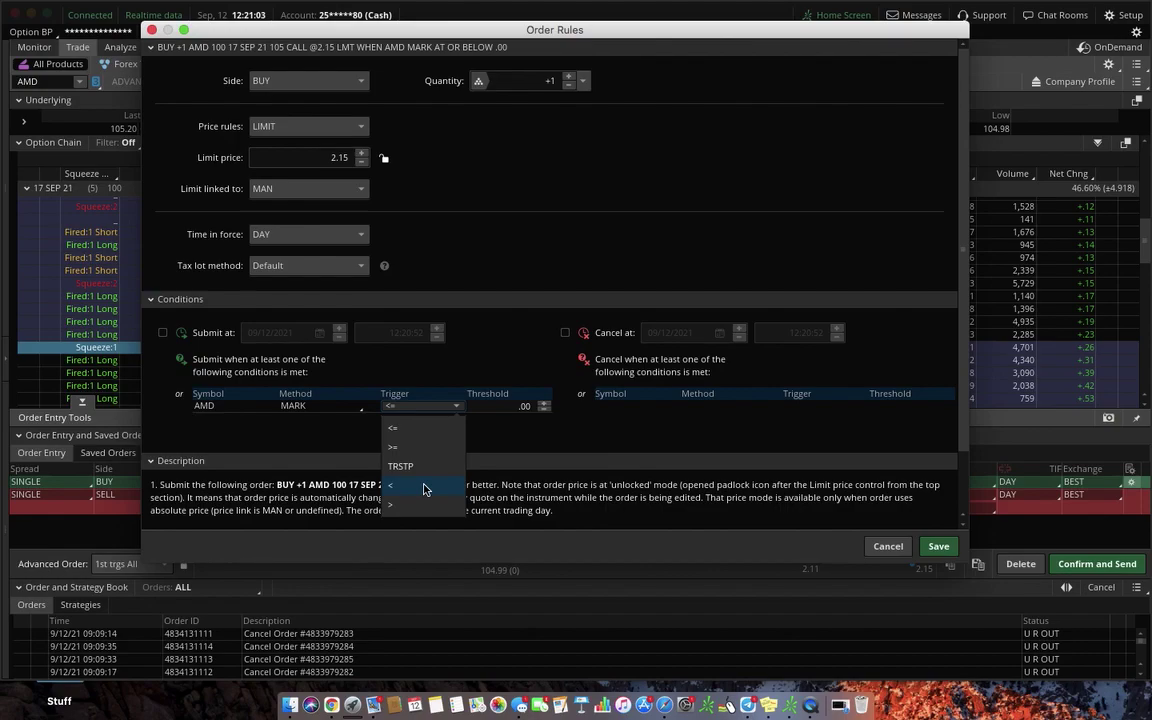
click(421, 505)
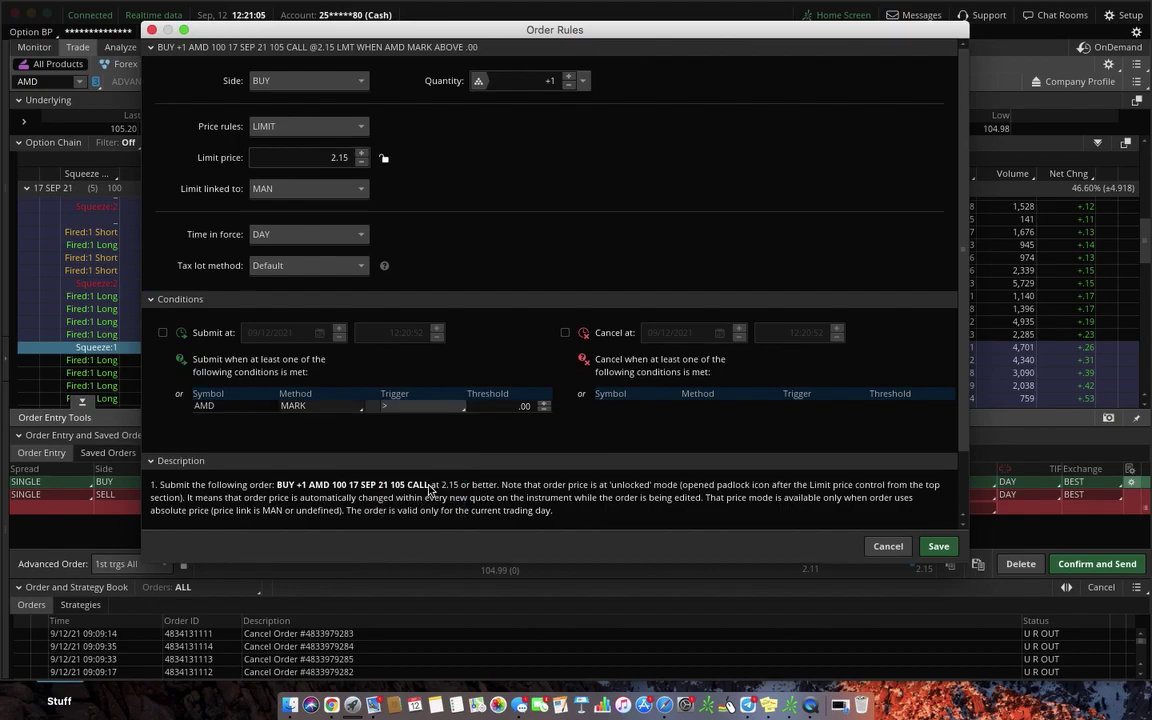
click(528, 406)
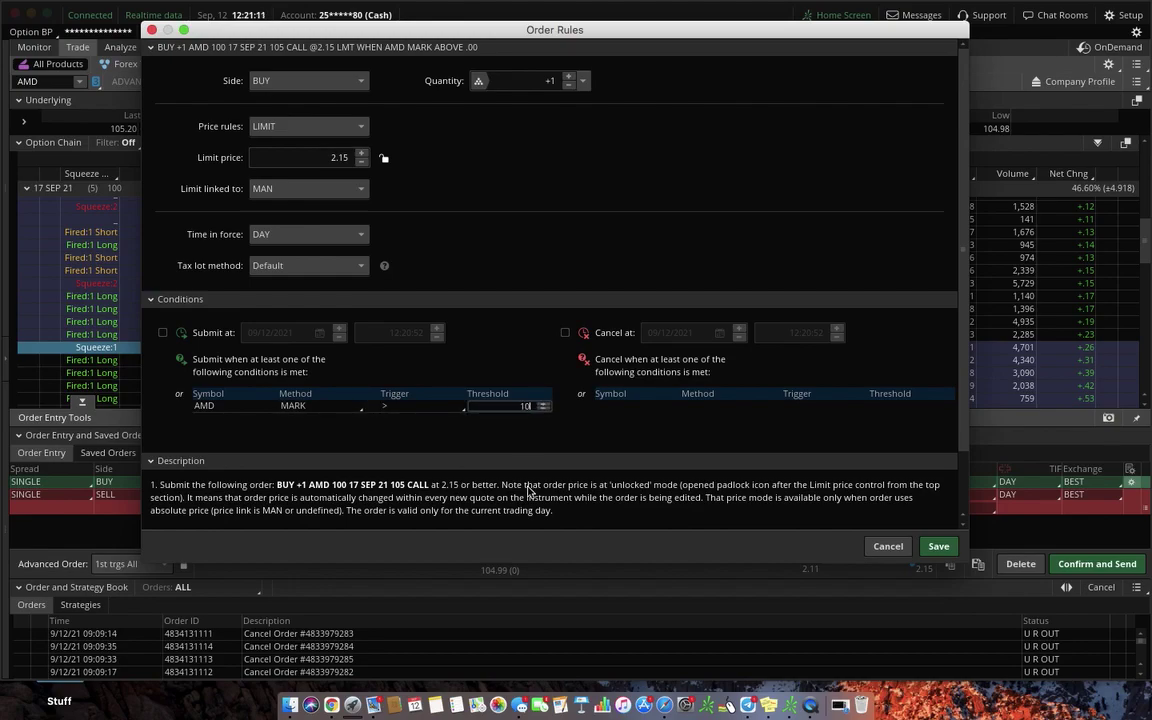
text(107)
text(.23)
key(Return)
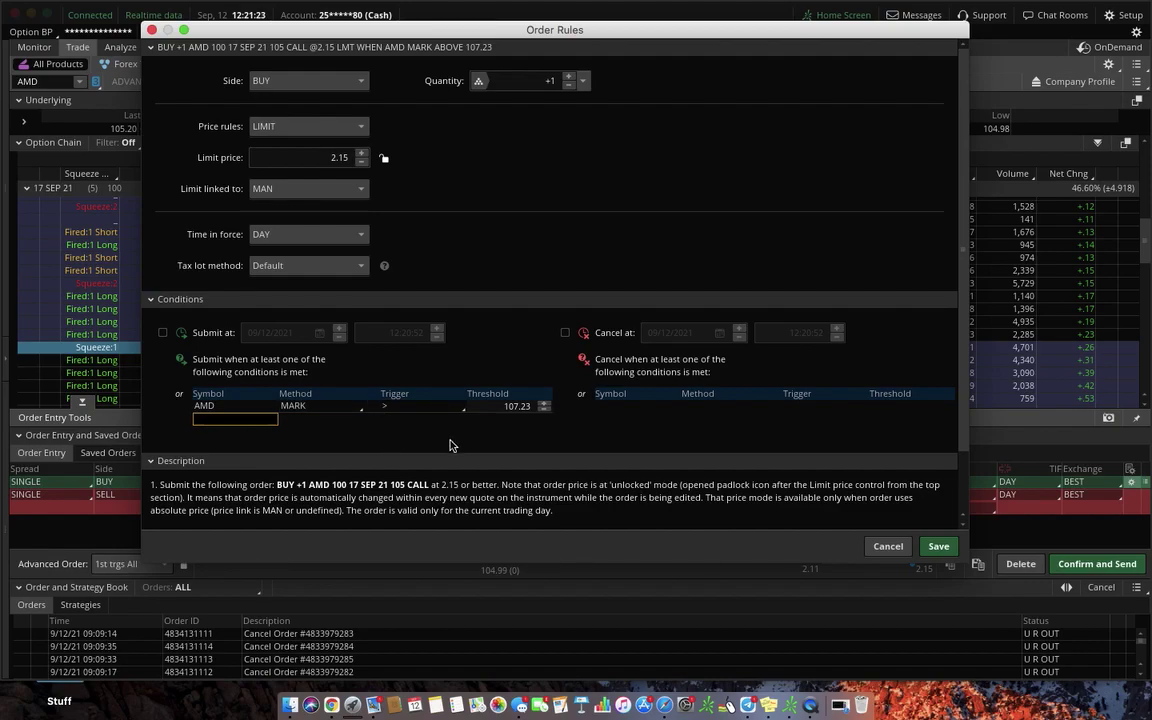
Step: Schedule the buy order to submit on 9/13/2021 at 06:35:00
click(163, 332)
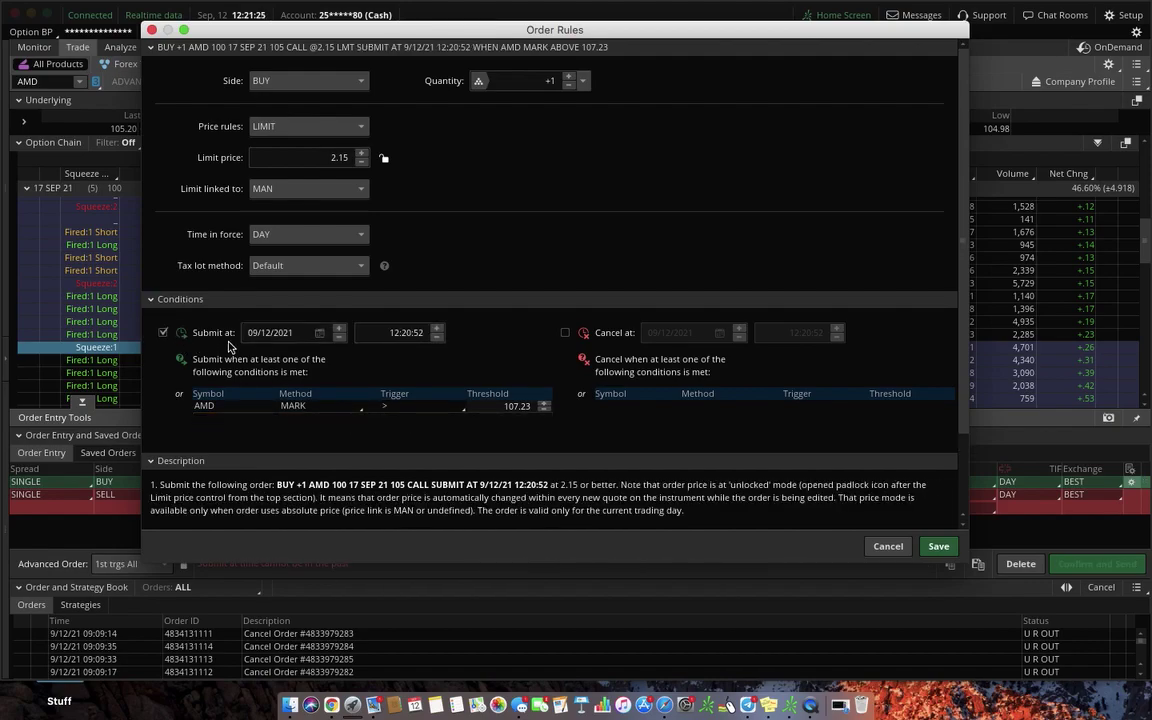
click(319, 332)
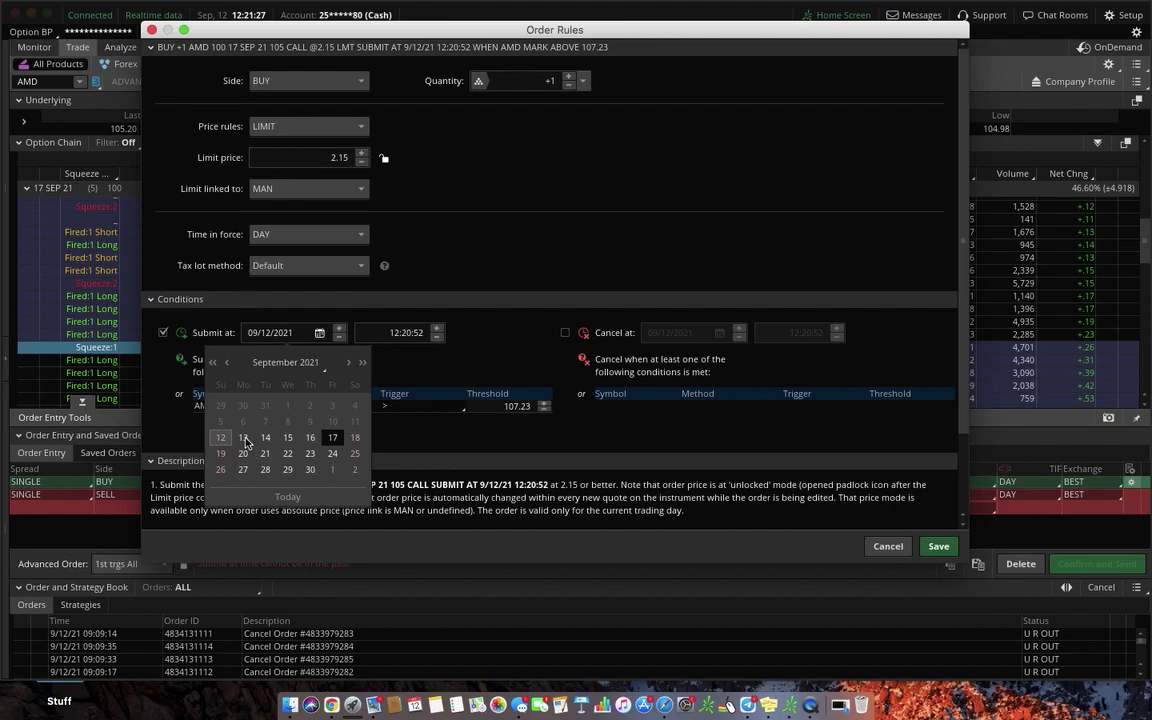
click(246, 441)
click(350, 332)
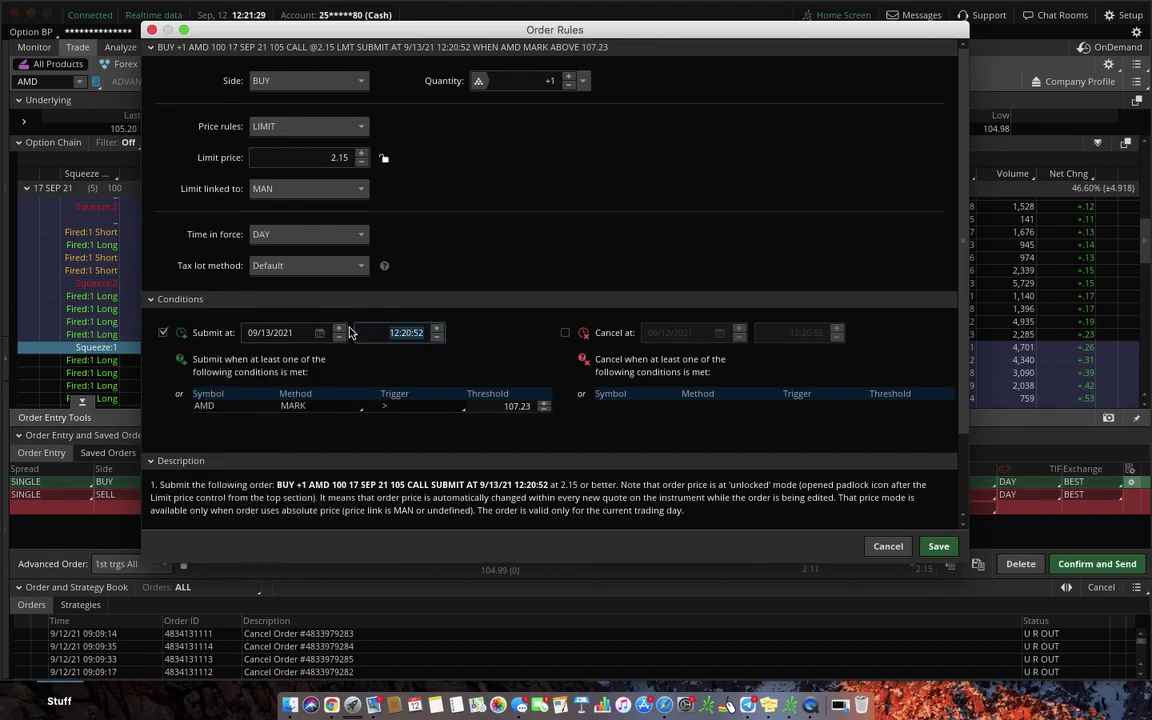
text(06:)
text(35:00)
key(Return)
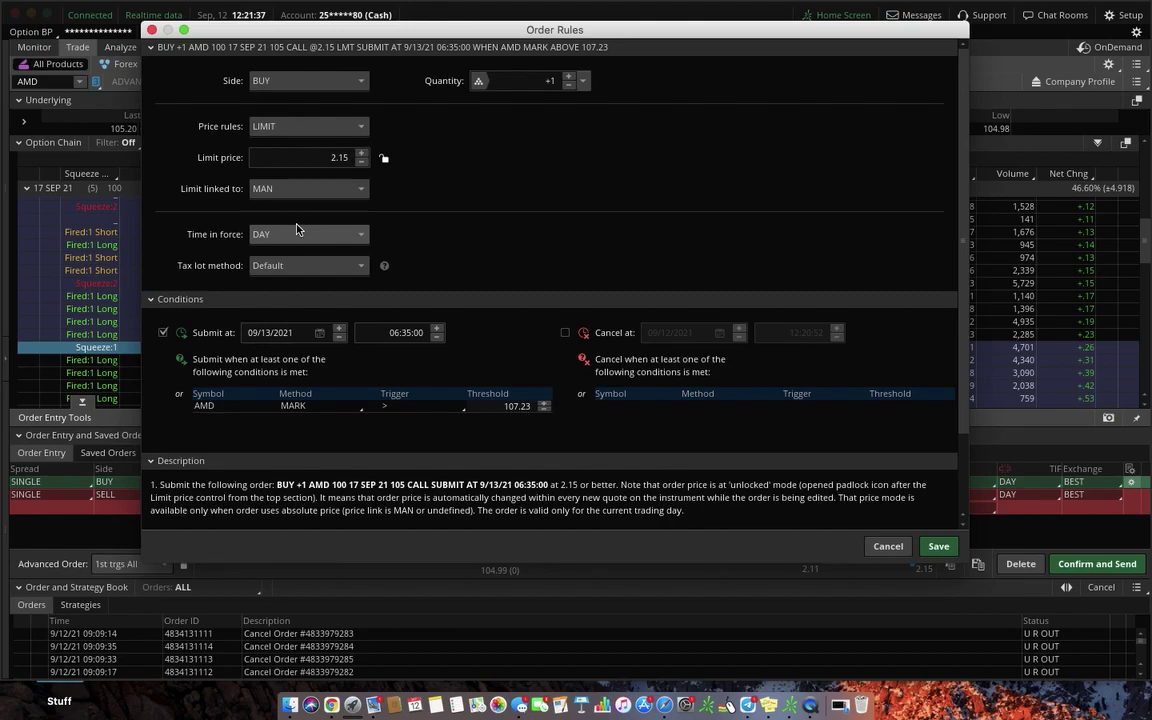
Step: Link the buy's limit price to the ask and set time-in-force to GTC
click(296, 188)
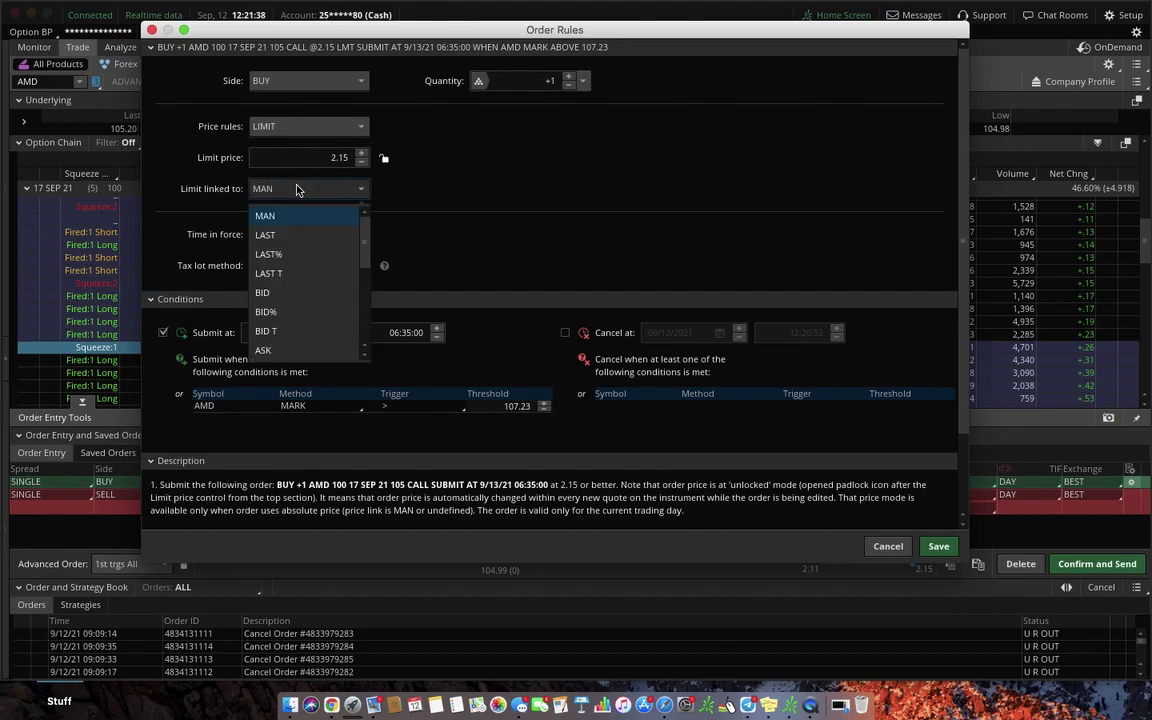
click(340, 350)
click(300, 236)
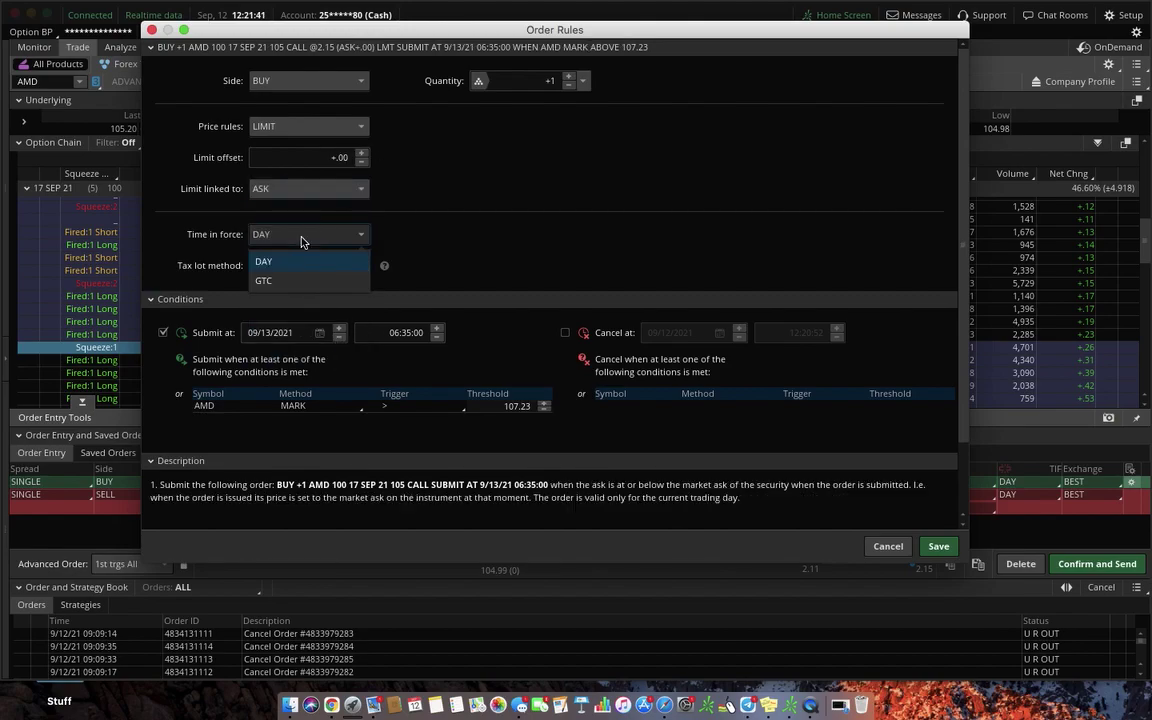
click(311, 286)
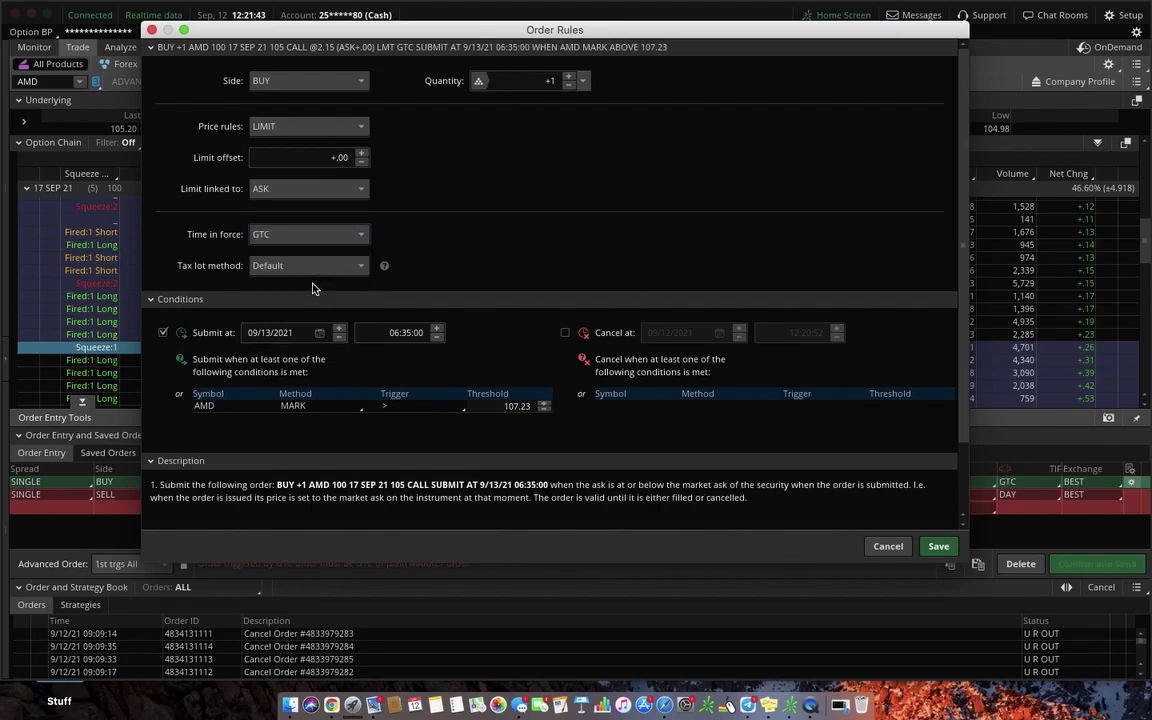
Step: Save the order rules and change the attached sell to a TRAILSTOP order
click(938, 546)
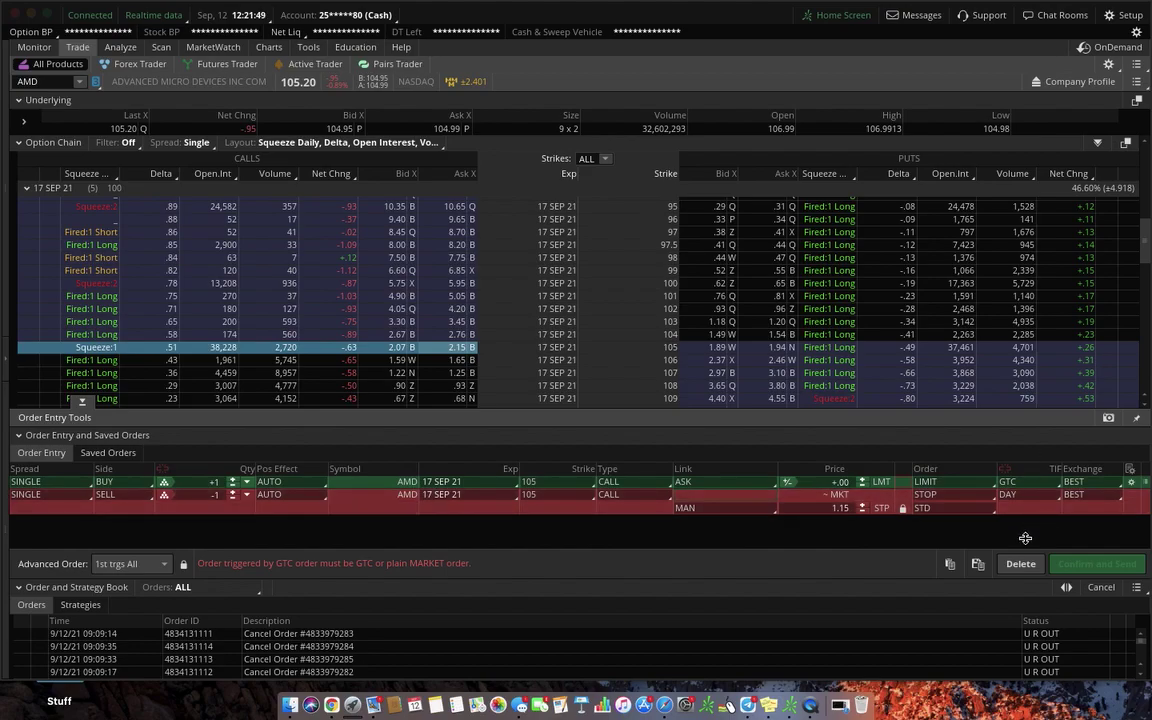
click(939, 497)
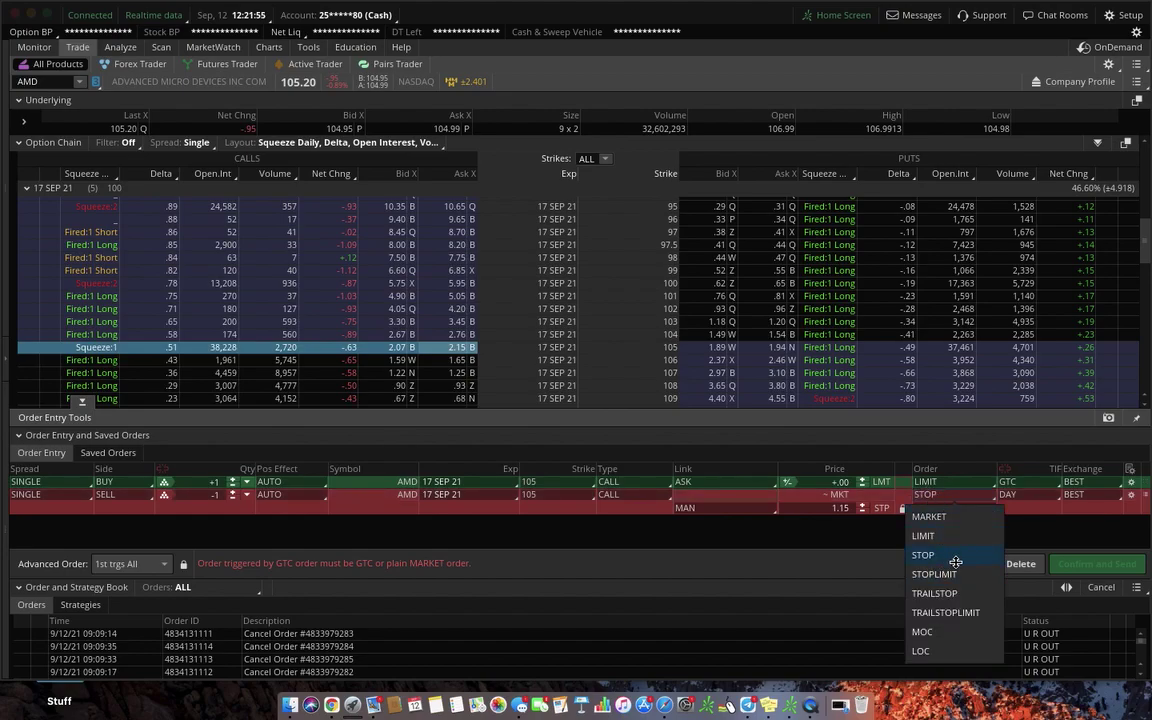
click(956, 594)
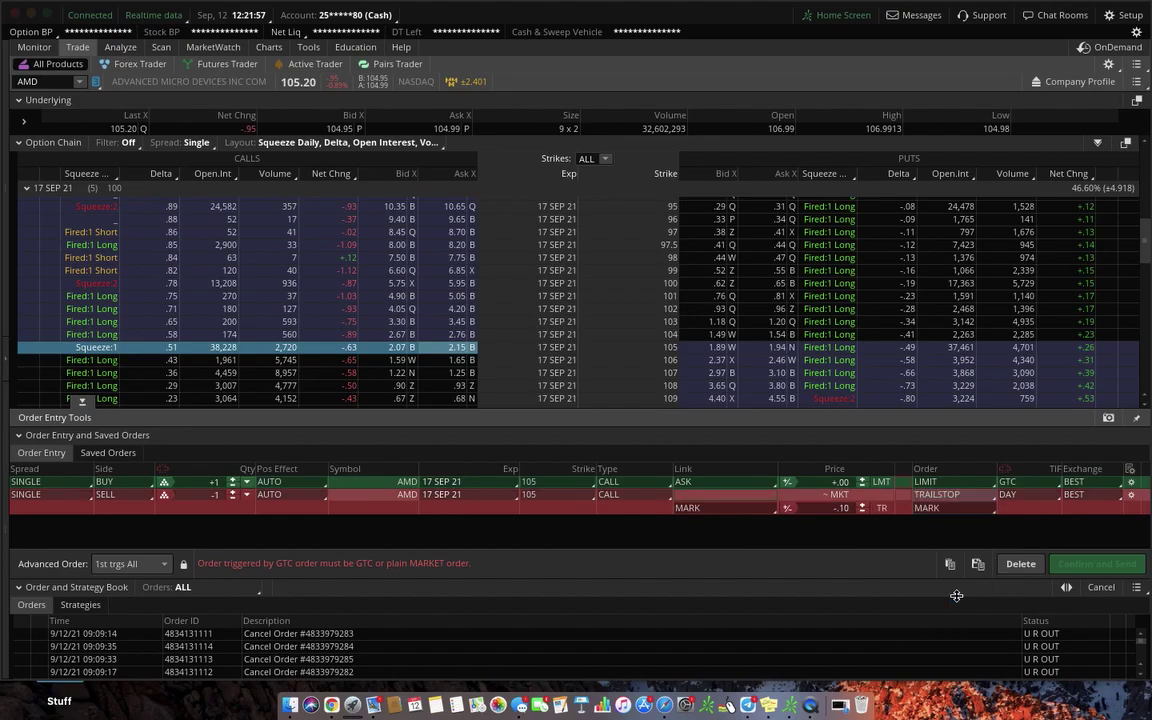
Step: Set the trailing stop offset to -10.00% and its time-in-force to GTC
click(786, 510)
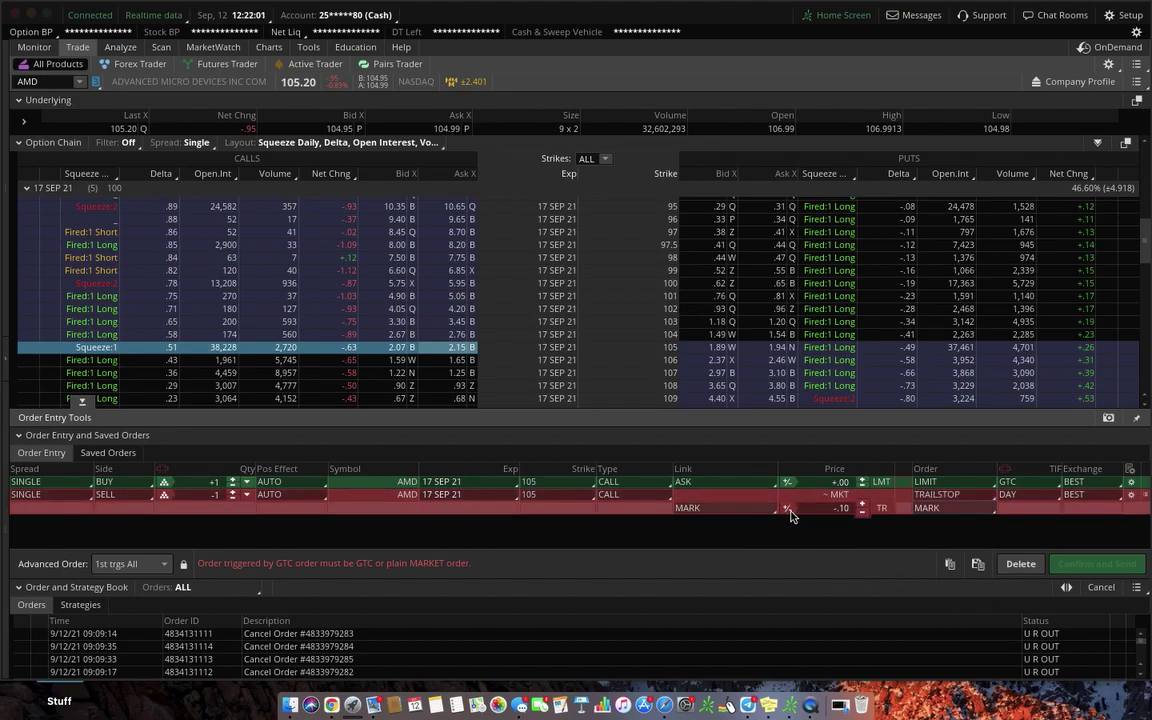
click(787, 510)
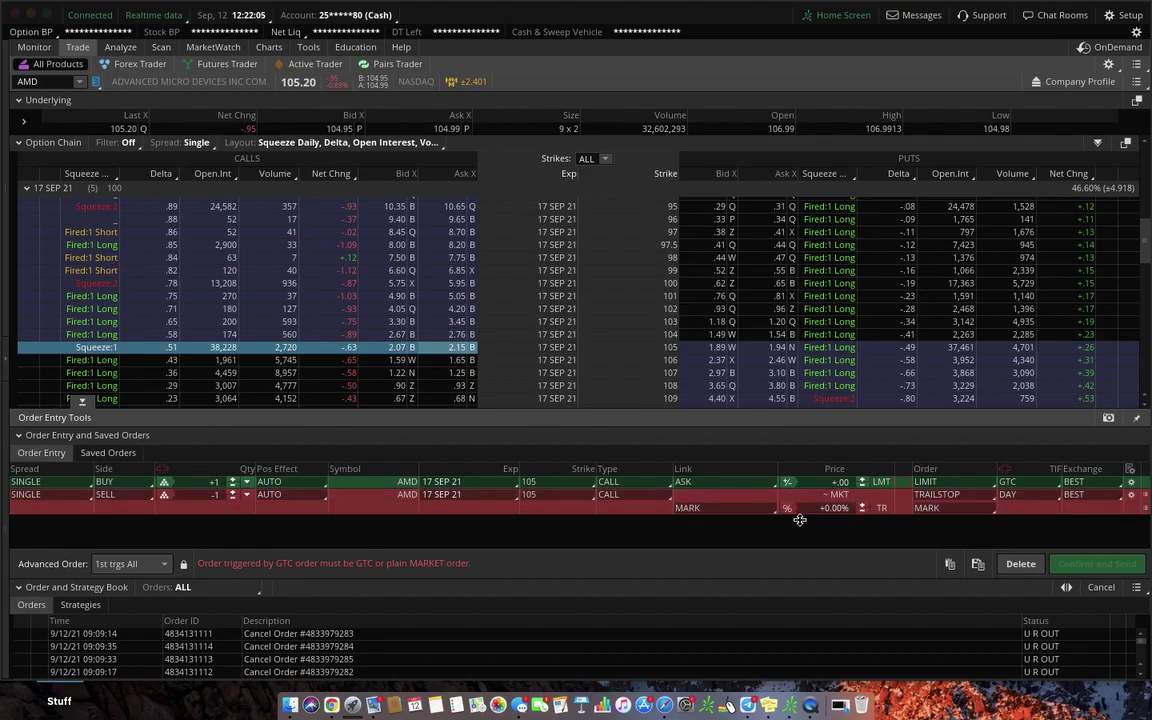
click(865, 511)
click(864, 512)
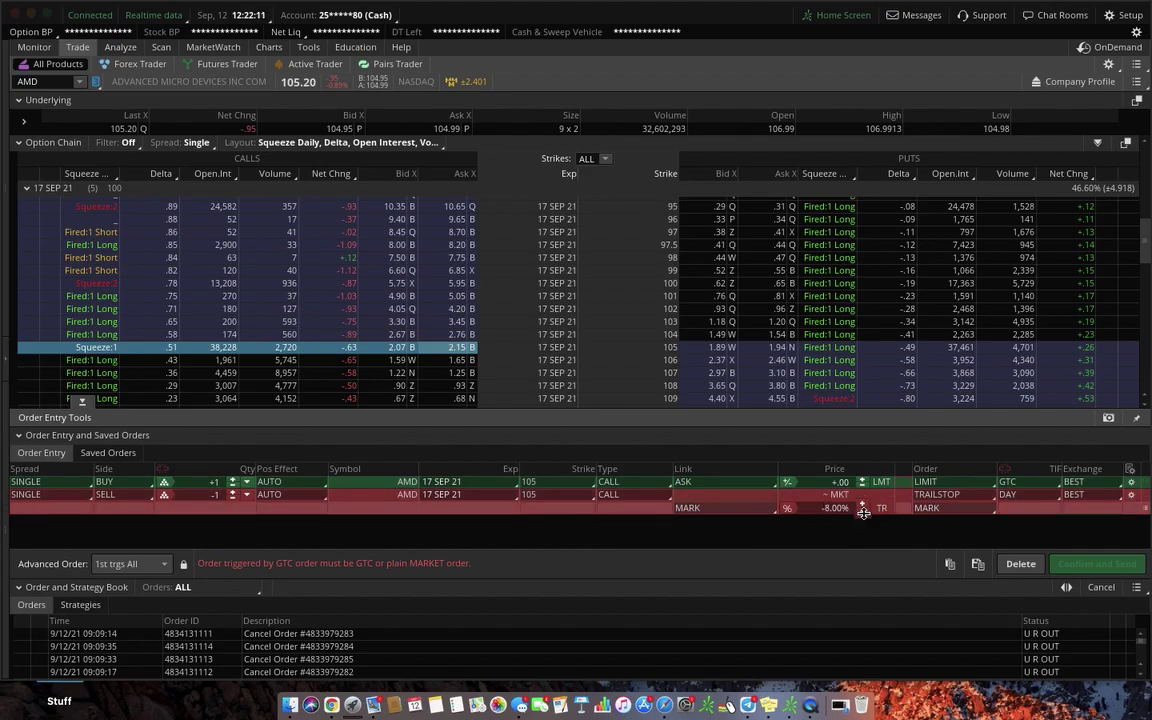
click(864, 512)
click(1008, 508)
click(1015, 537)
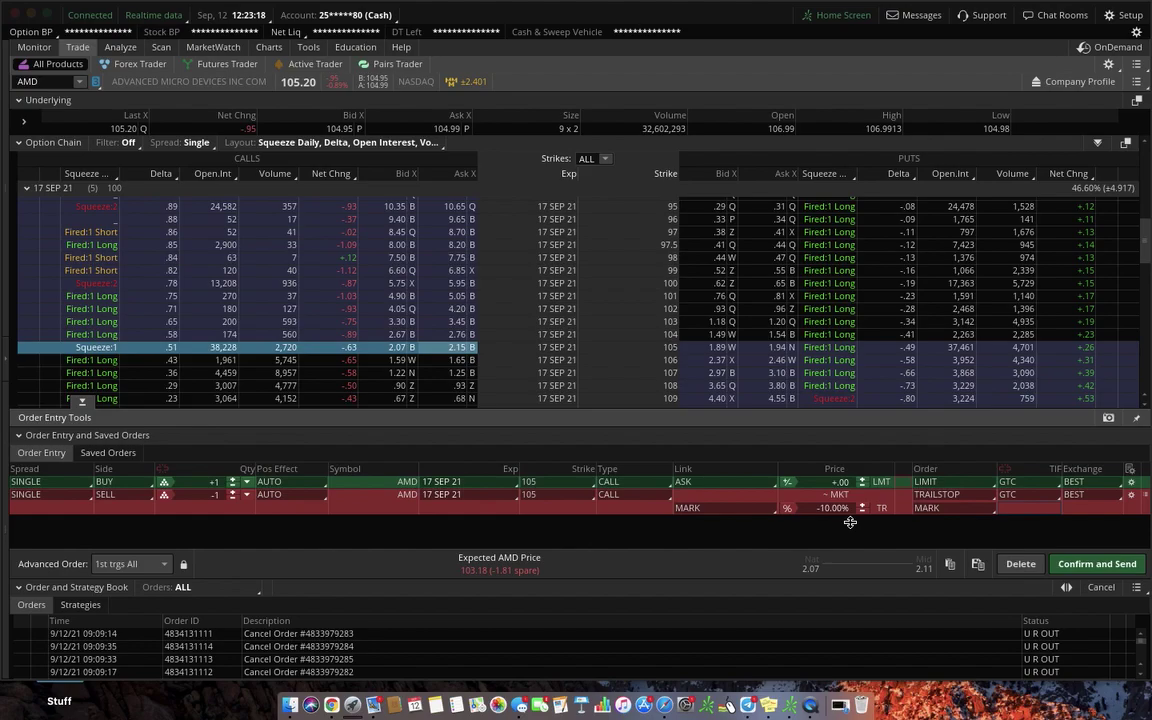
Step: Confirm and send the AMD 105 call order with its trailing stop
click(1097, 564)
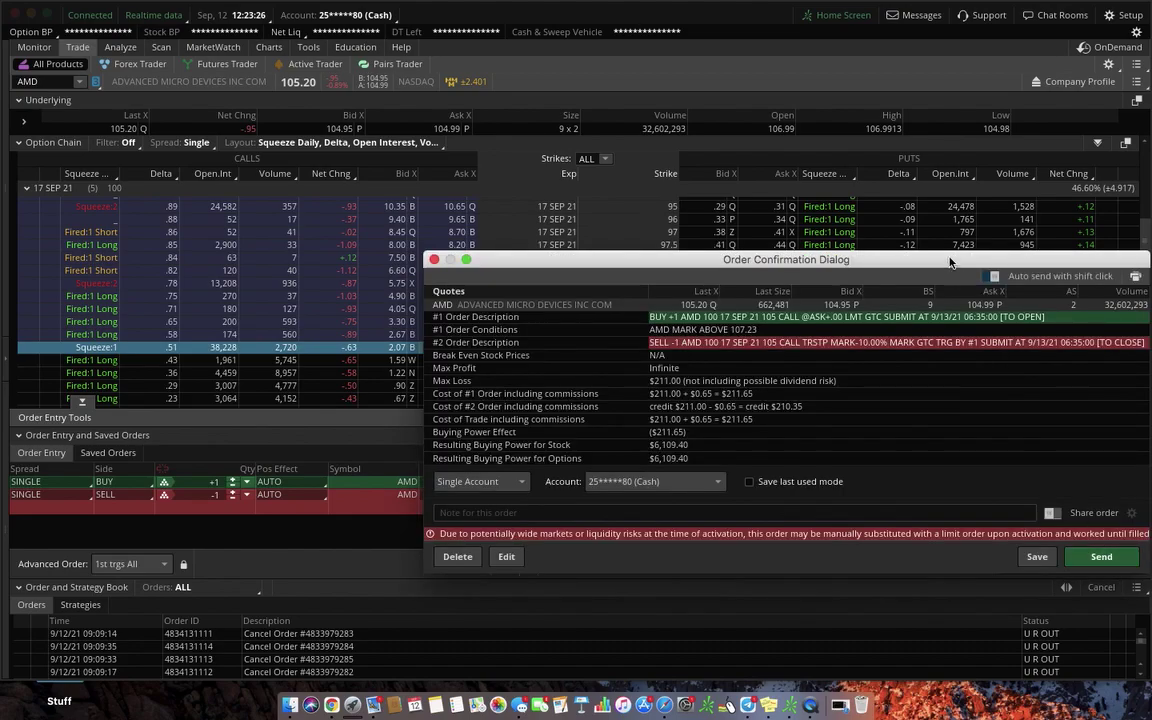
drag(867, 261, 608, 190)
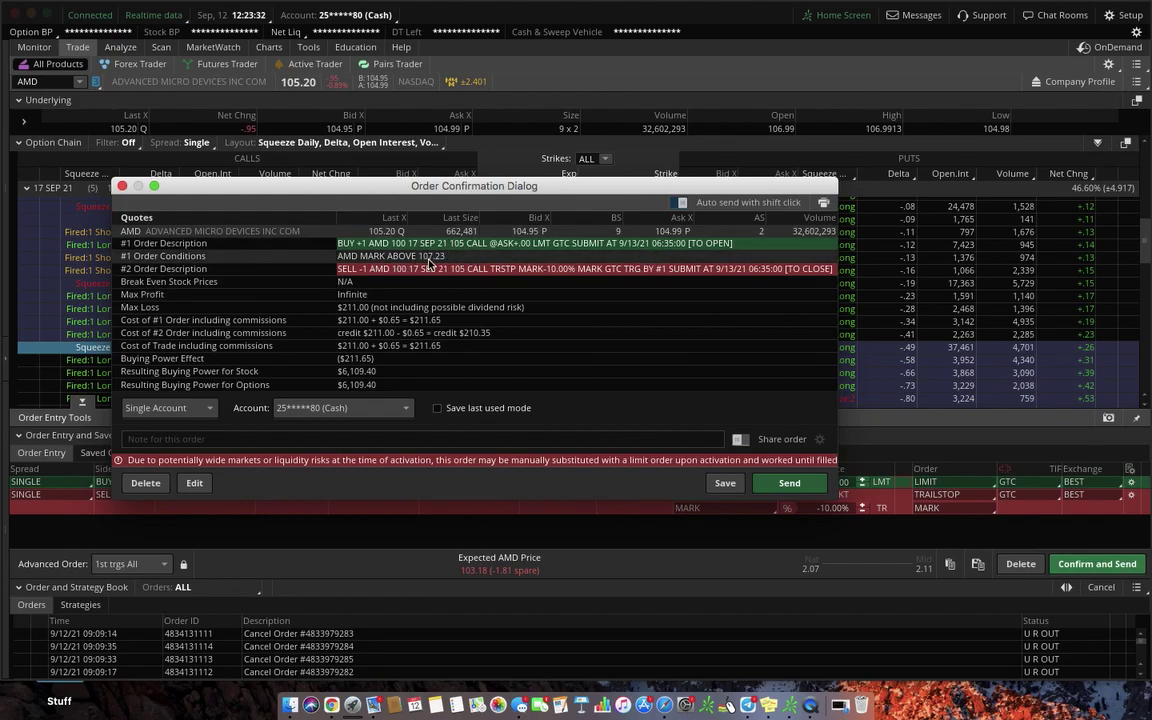
click(792, 483)
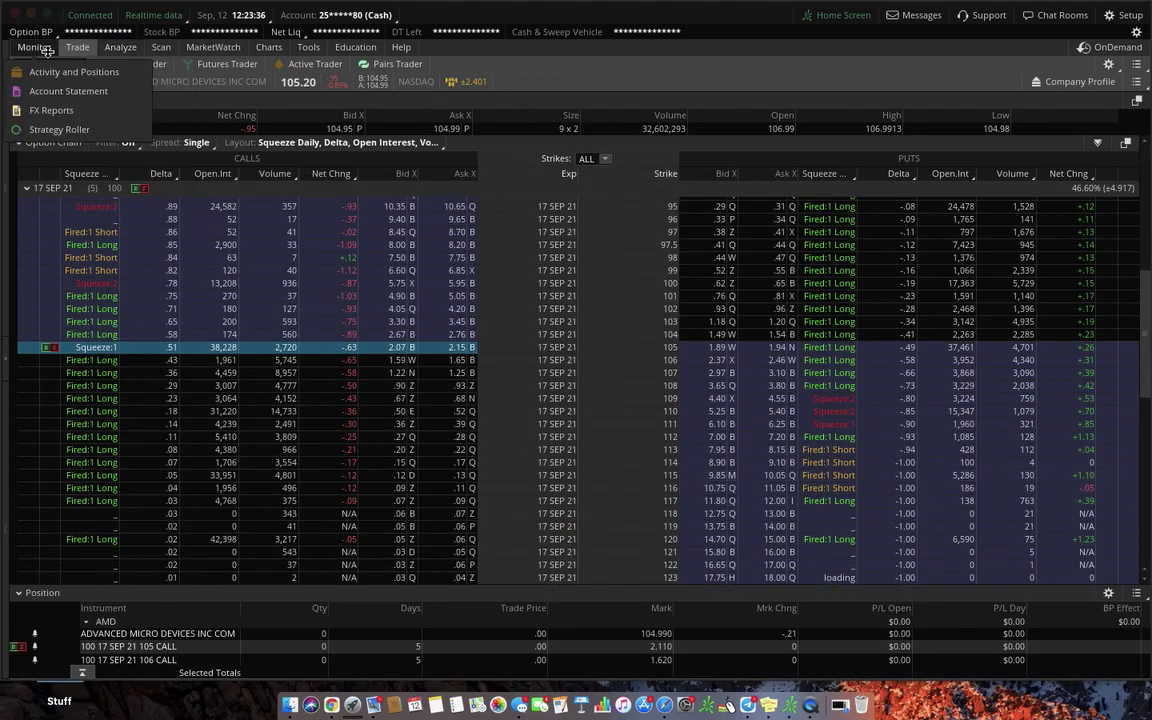
Step: Check working orders under Monitor, then go to Charts and select the symbol box
click(36, 47)
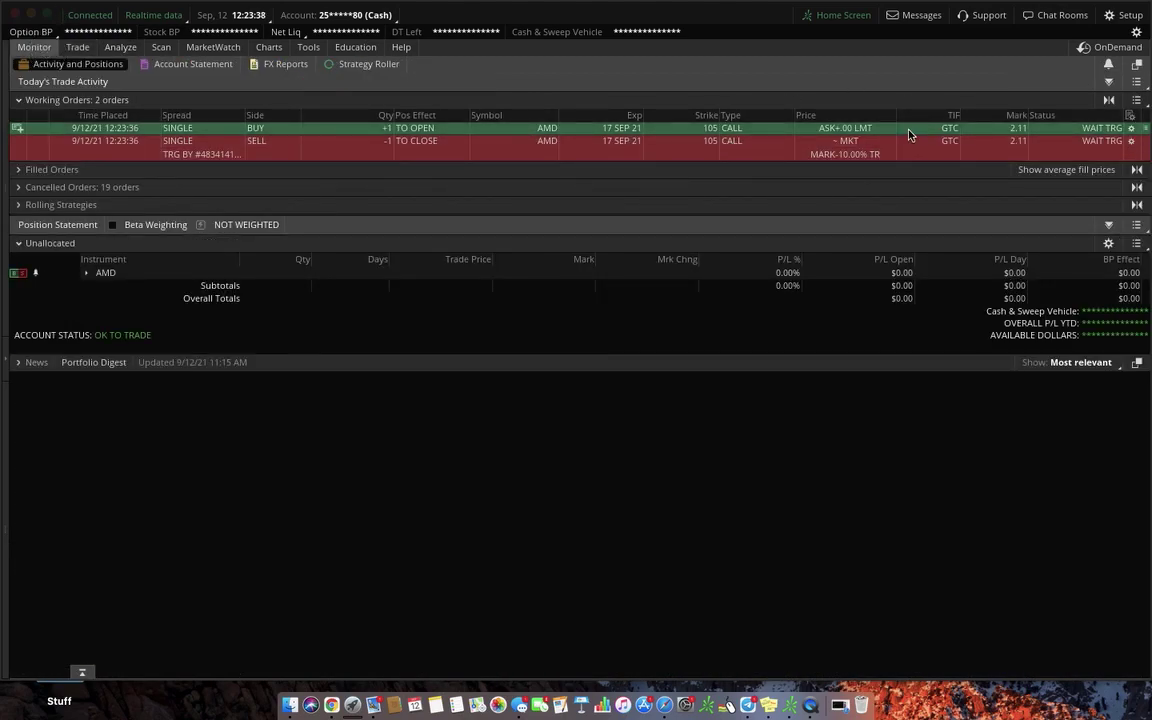
click(267, 48)
click(36, 82)
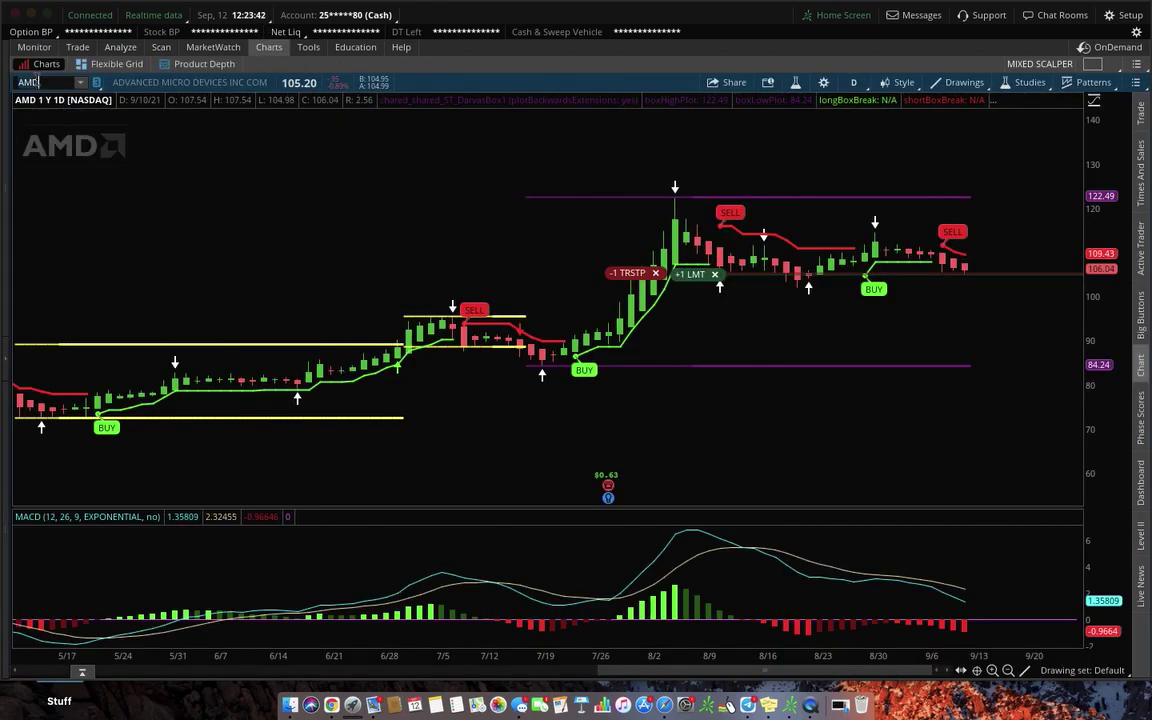
Step: Load FB and bring up its option chain
text(FB)
key(Return)
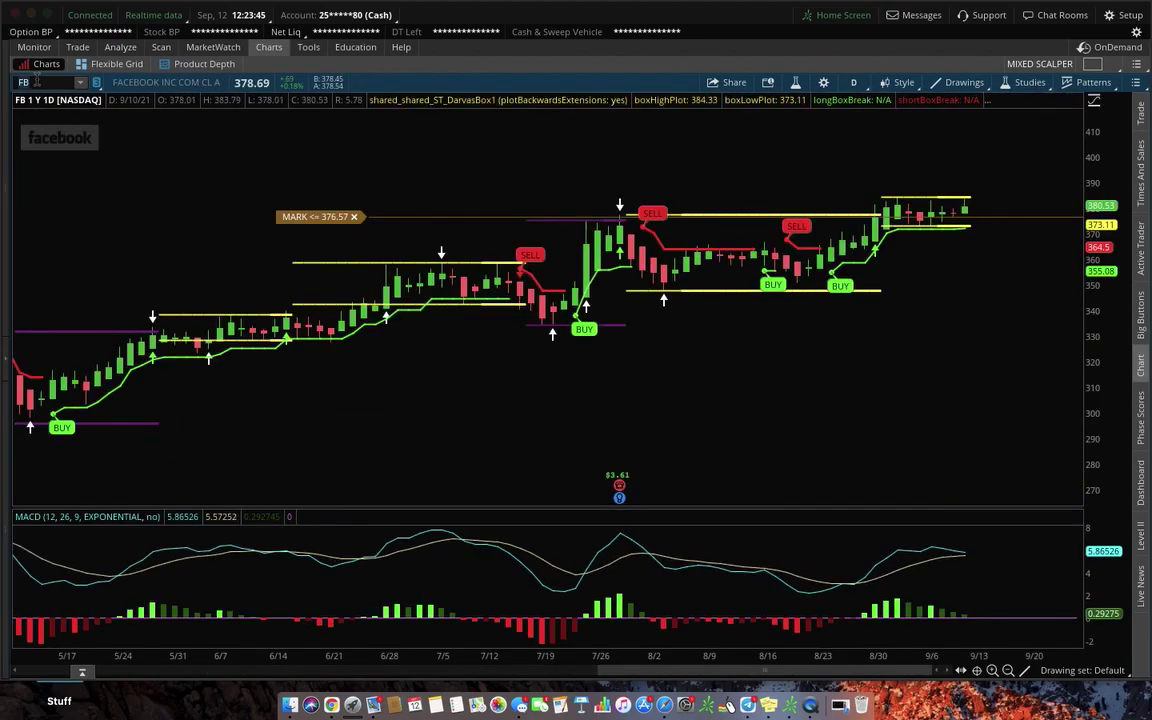
click(77, 47)
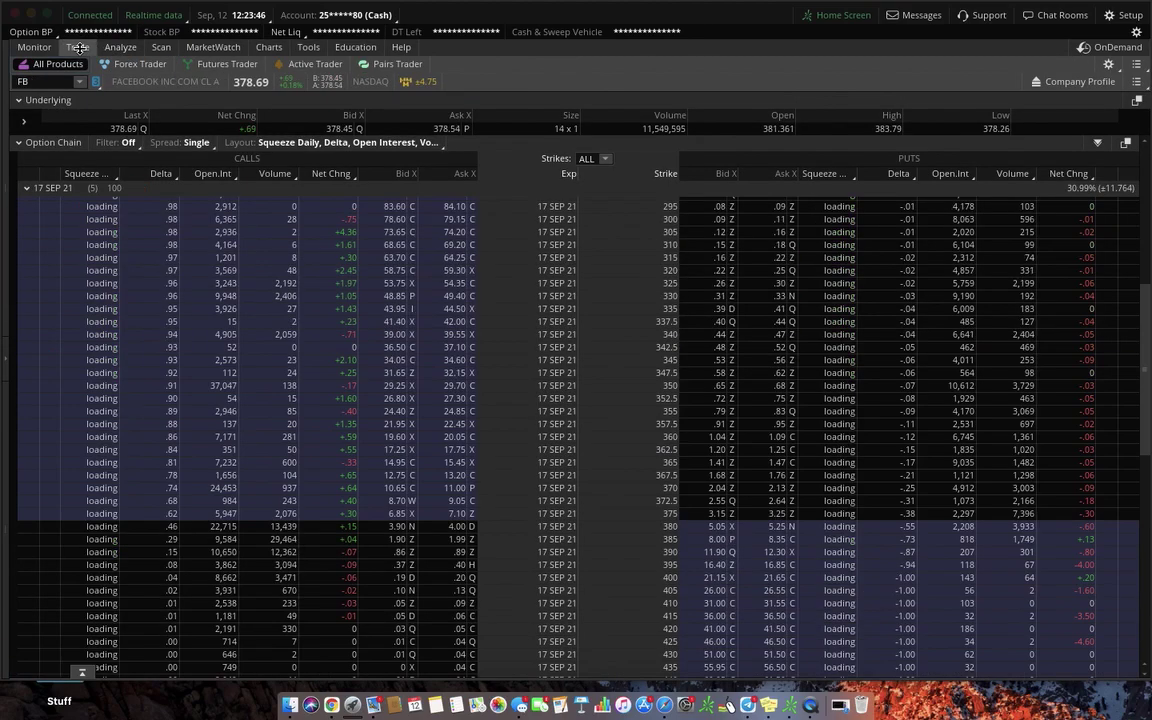
Step: Draft a buy-1 order for the FB 17 Sep 21 380 call at 4.00 with a 3.00 stop
scroll(370, 390, down, 3)
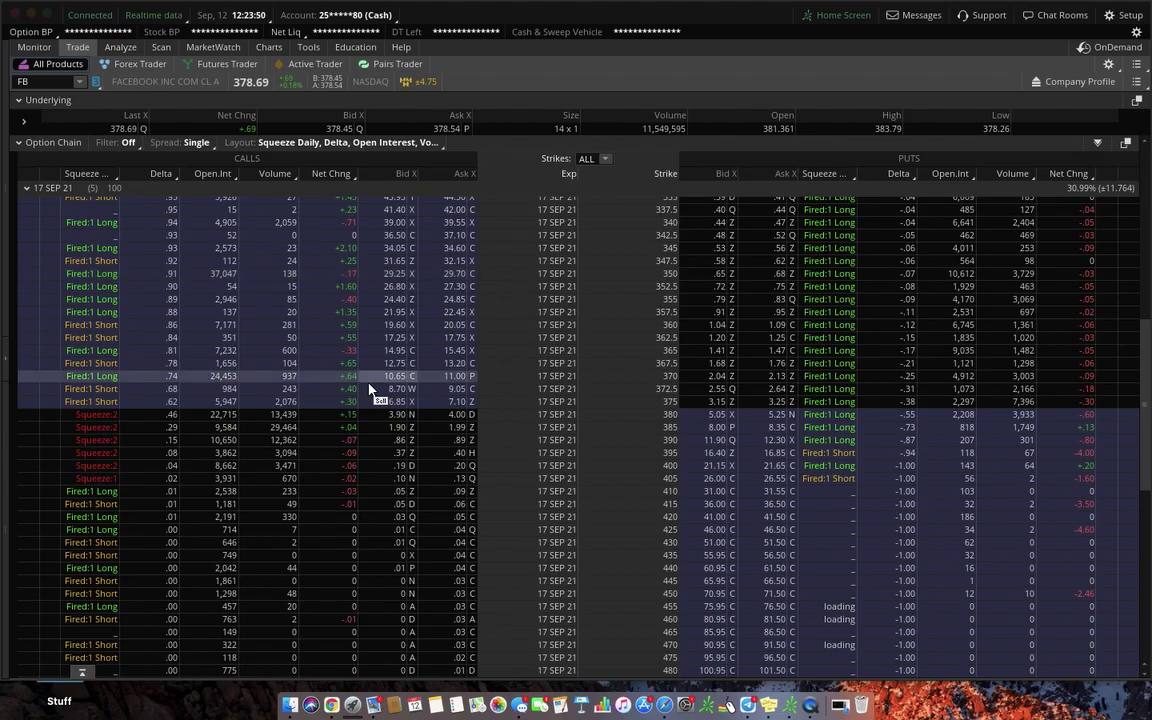
right_click(460, 403)
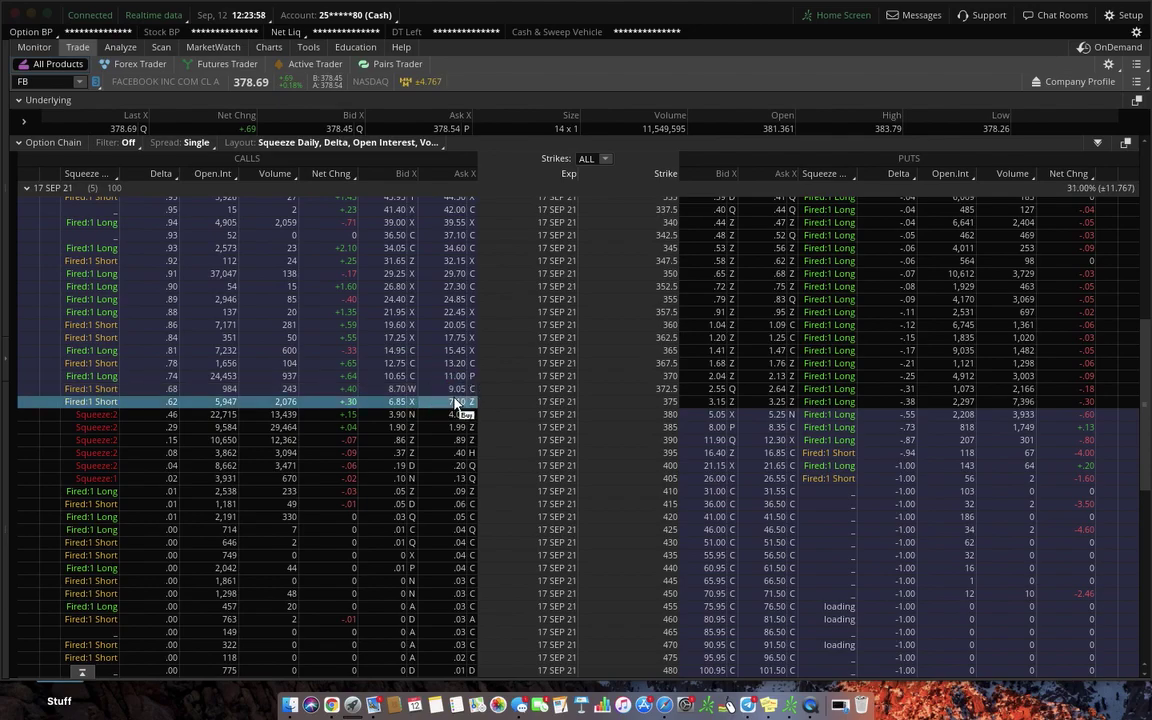
right_click(450, 416)
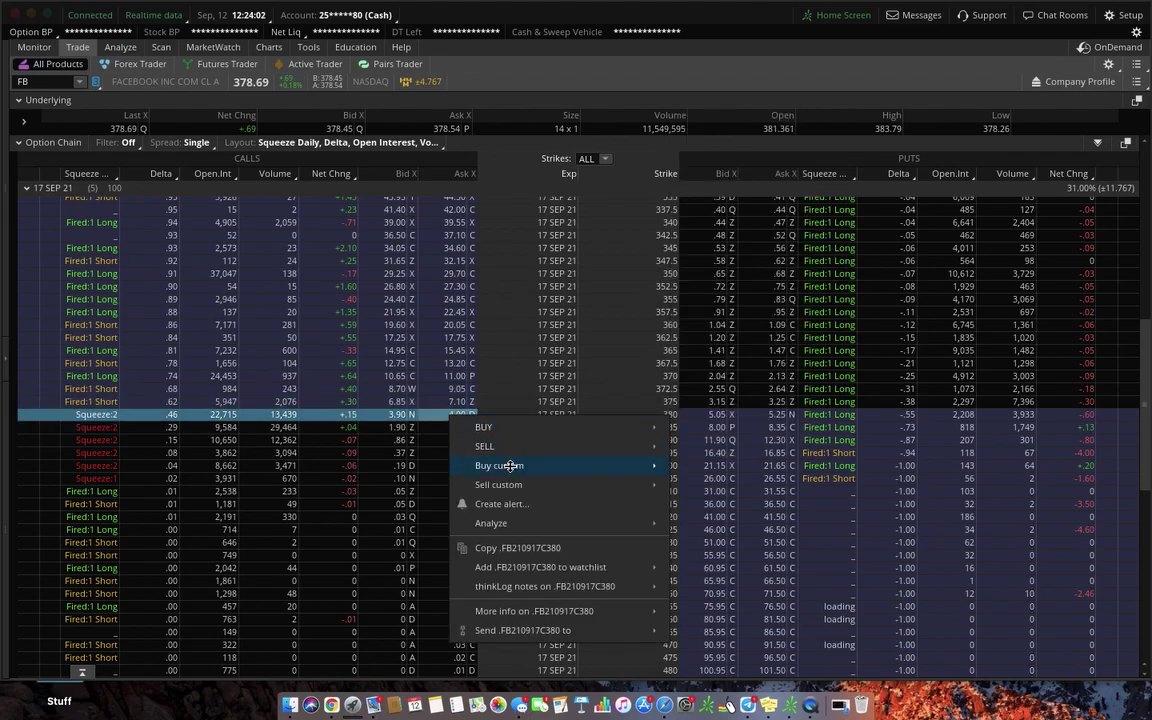
mouse_move(499, 466)
click(699, 484)
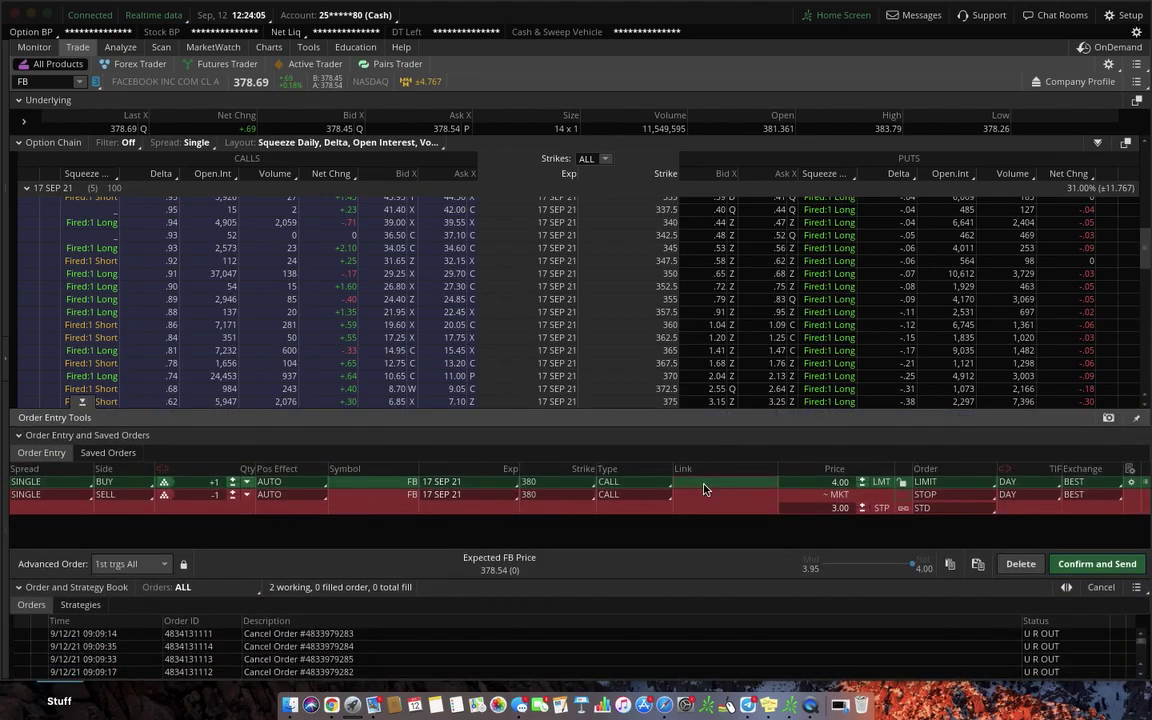